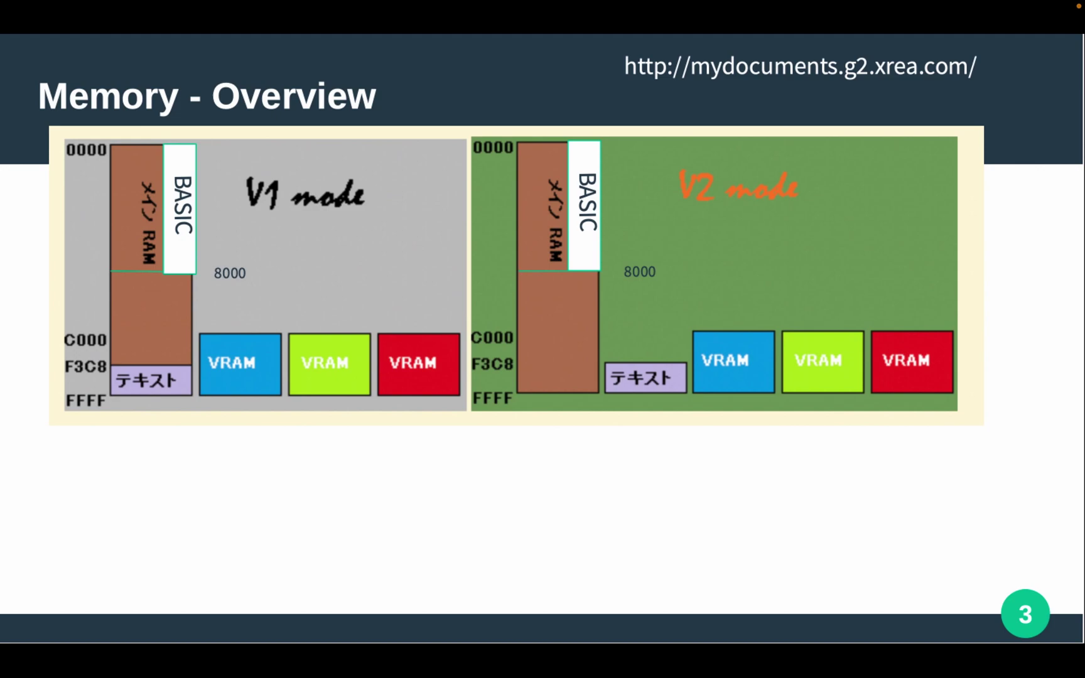
- Reveal the memory bullets: 0x0000–0x7FFF range, N88 BASIC ROM, and the ROM paging note
key(Right)
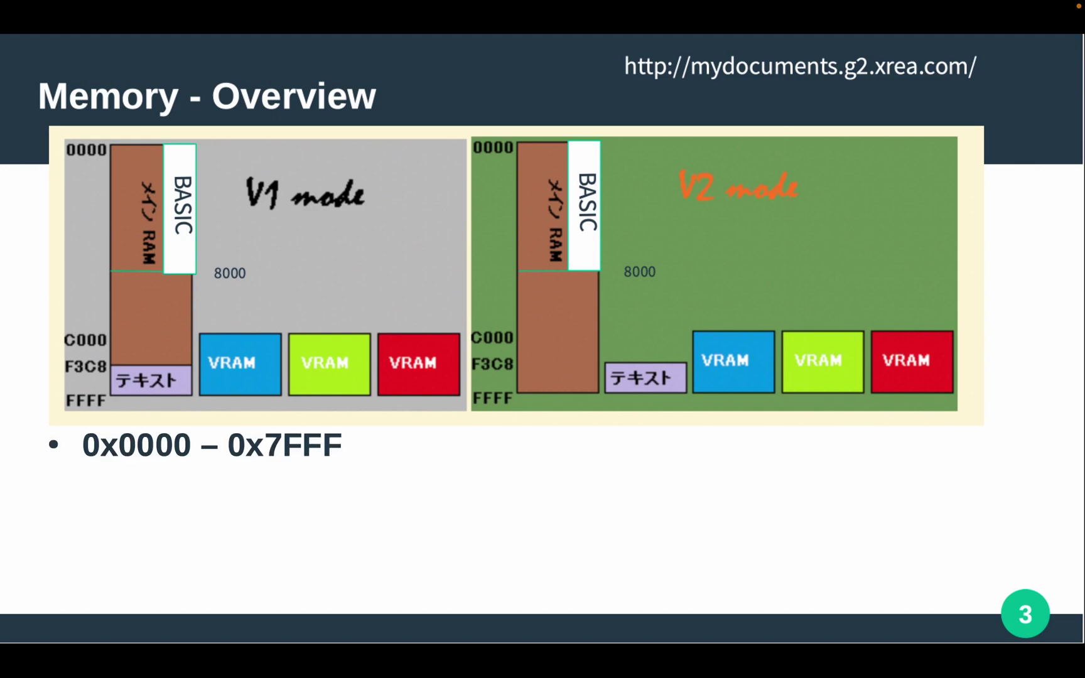
key(Right)
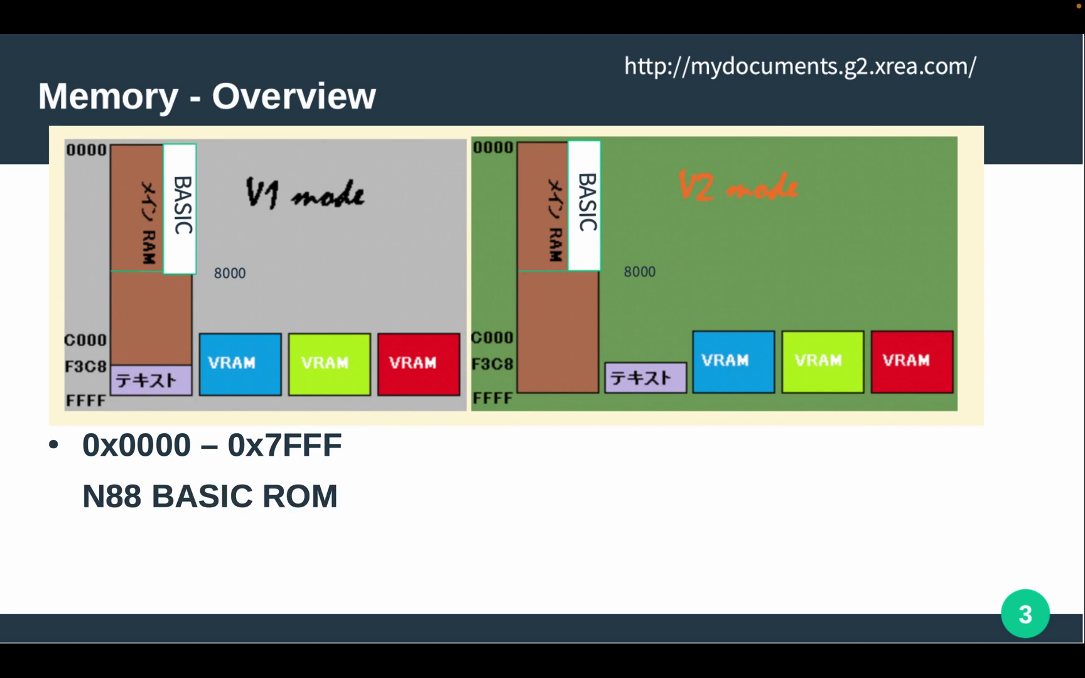
key(Right)
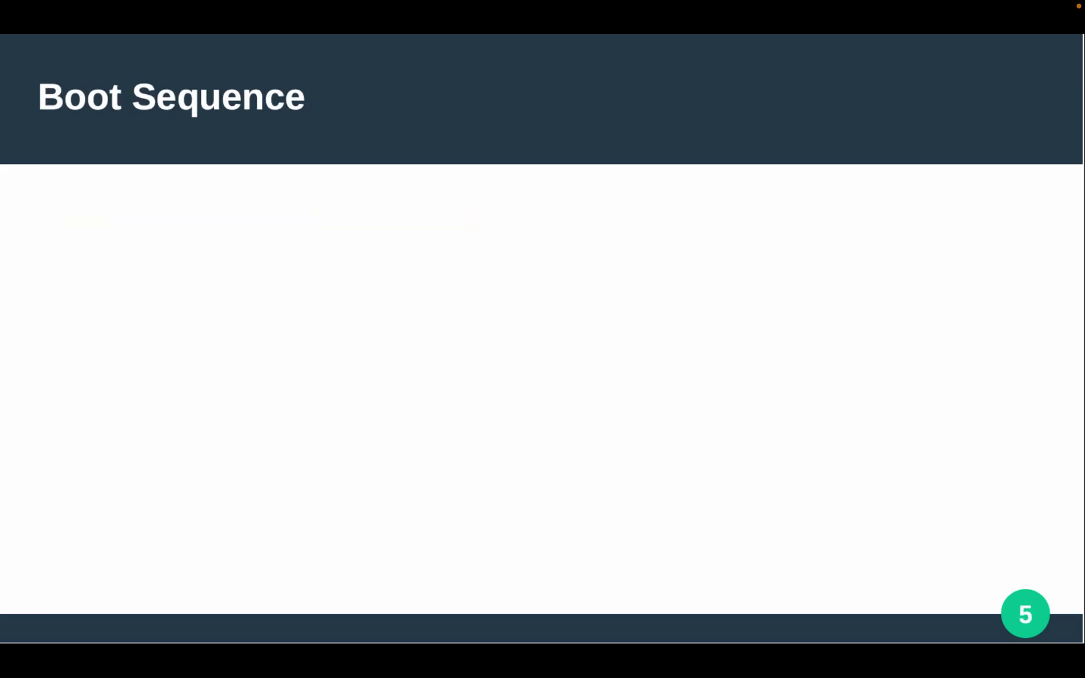
key(Right)
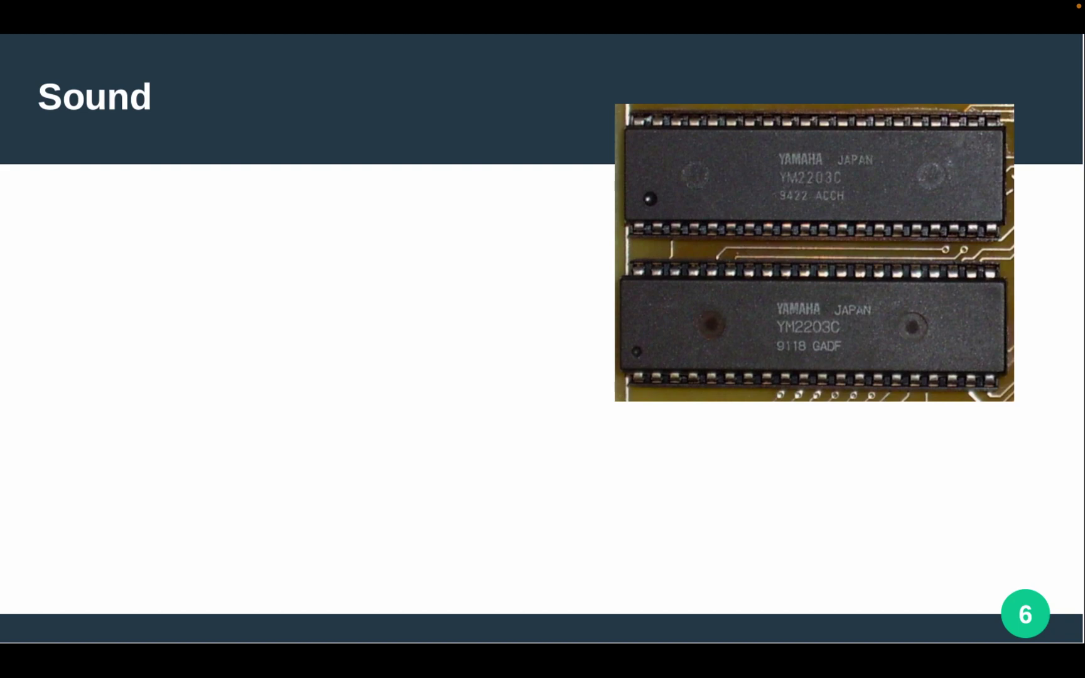
- Reveal the Sound bullets: stock chips, beeper, optional PSG, YM2203, YM2608 and stereo expansion
key(Right)
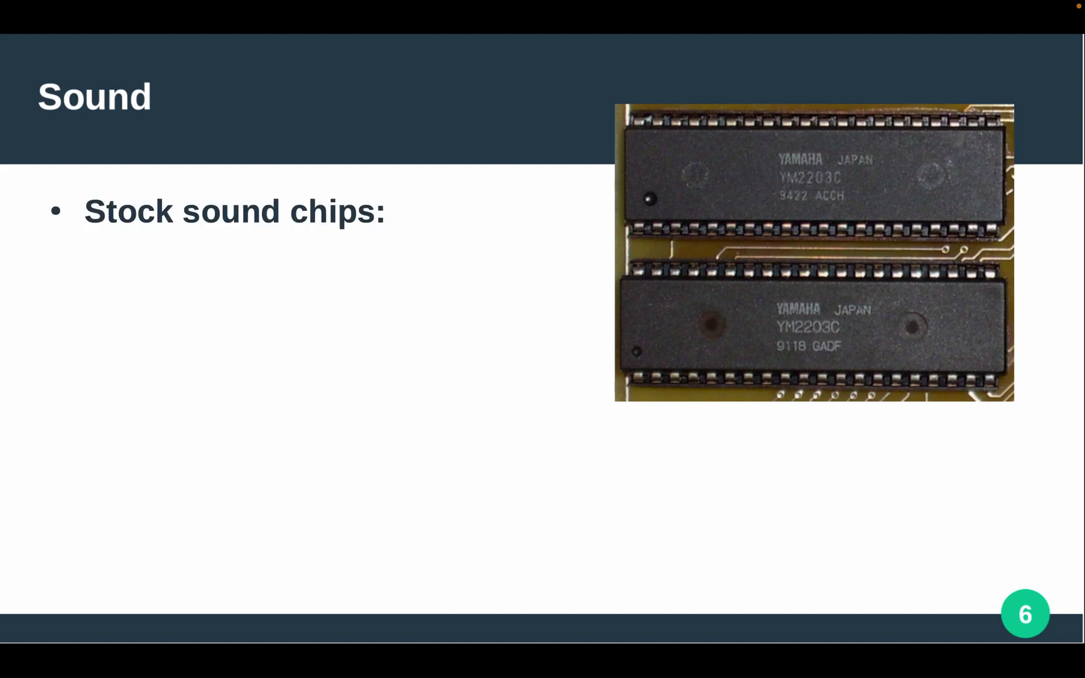
key(Right)
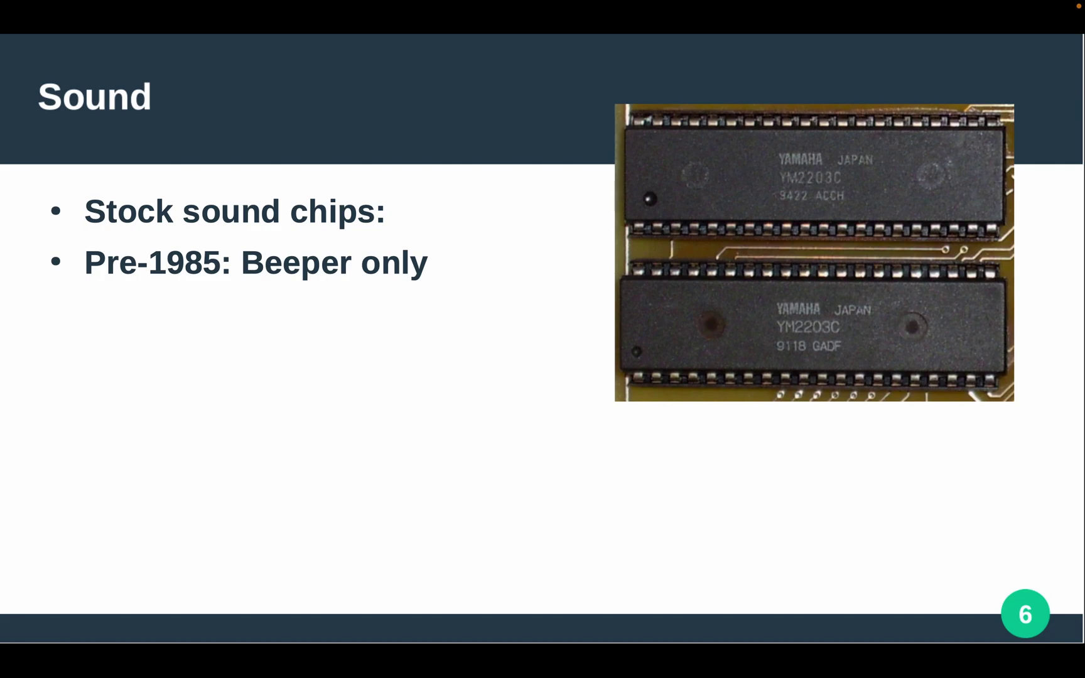
key(Right)
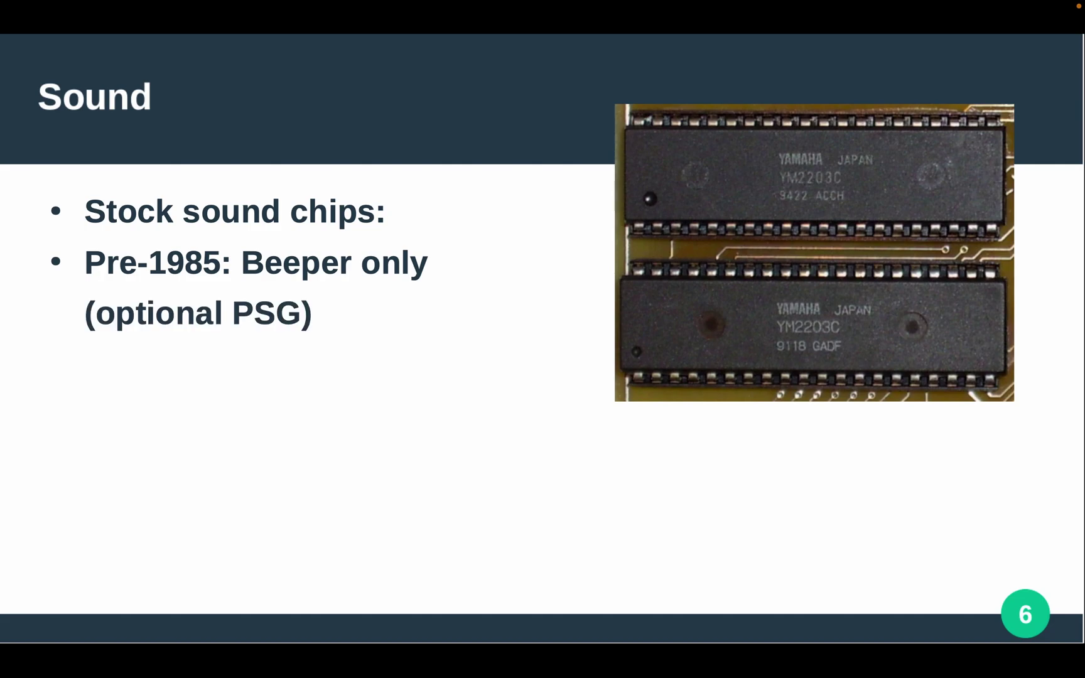
key(Right)
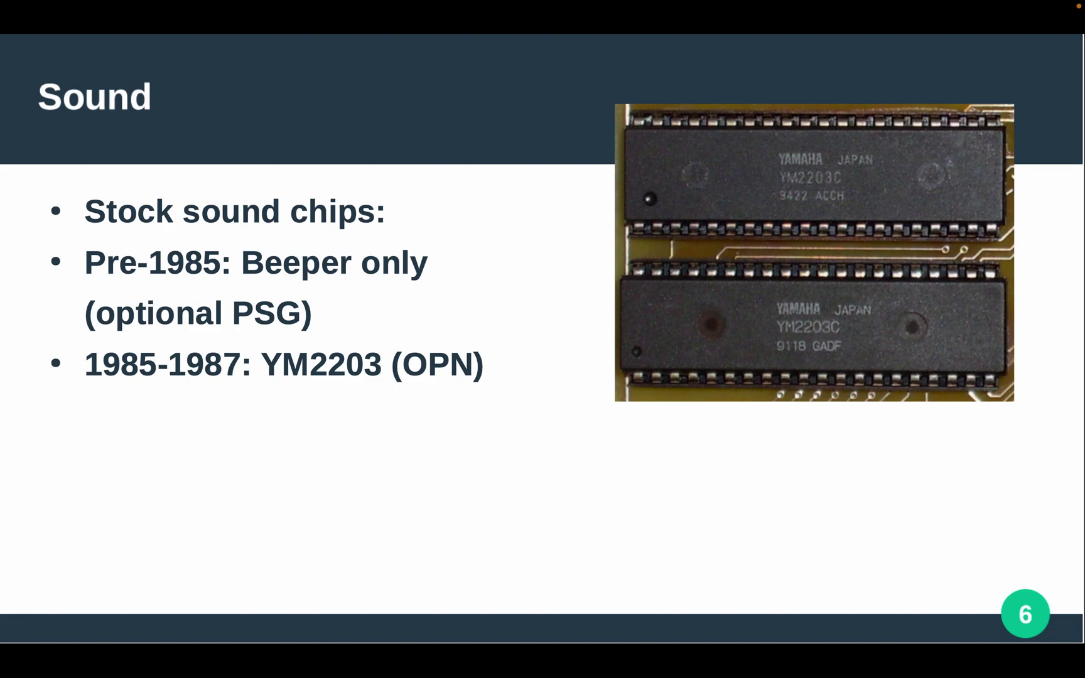
key(Right)
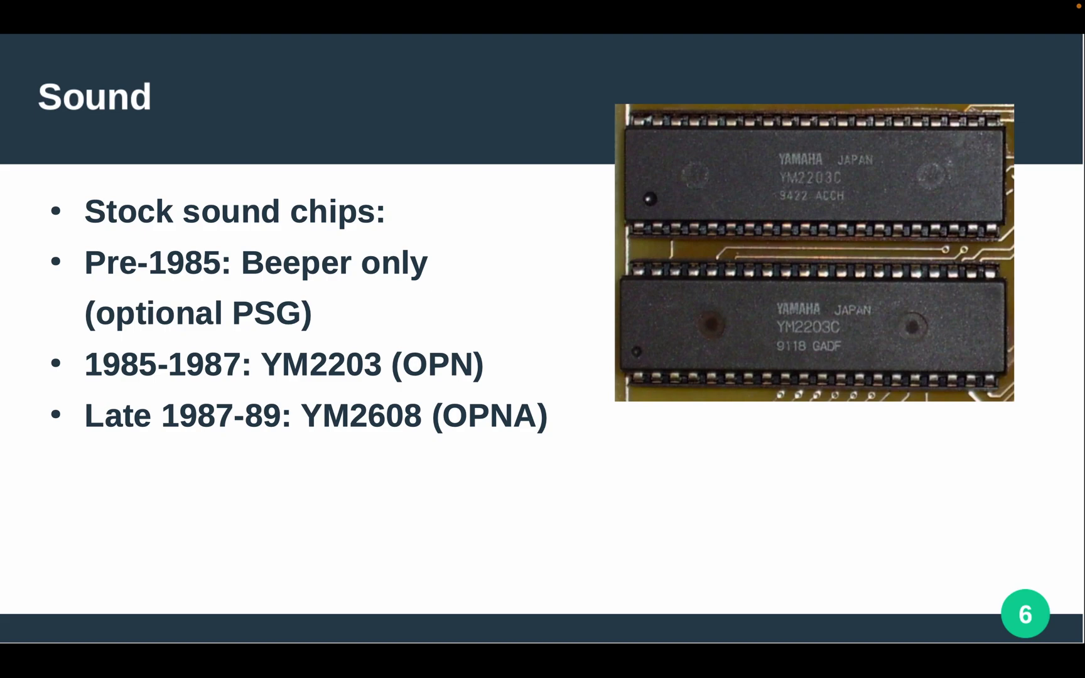
key(Right)
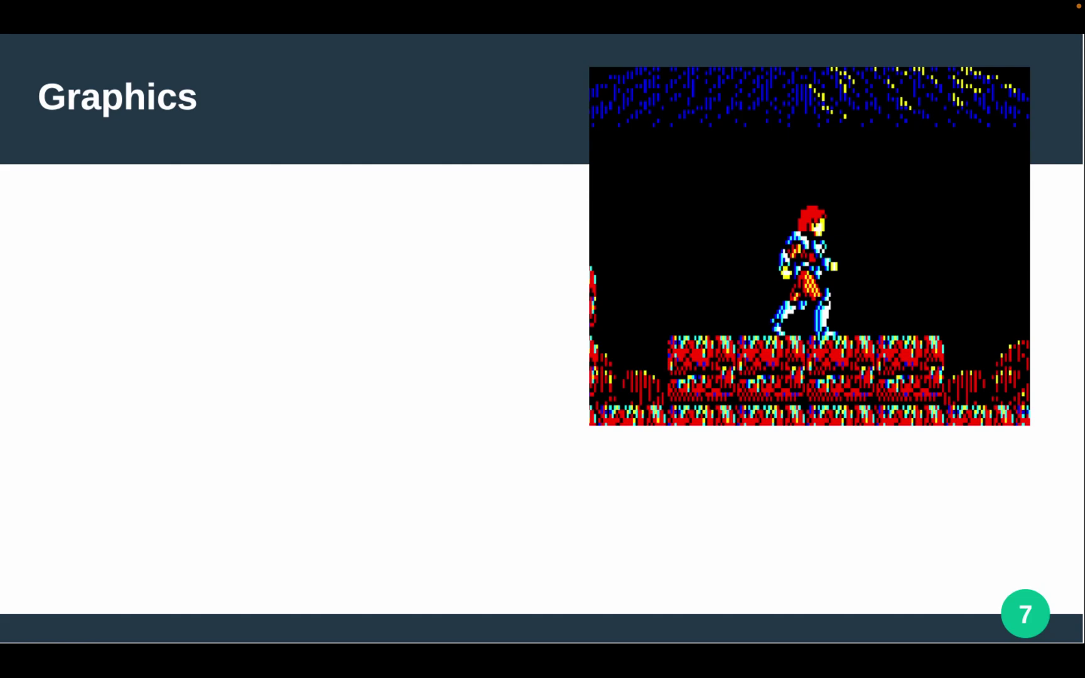
- Show the Graphics points: standard 640x200 double-high, fixed 8-color palette, and slow GVRAM
key(Right)
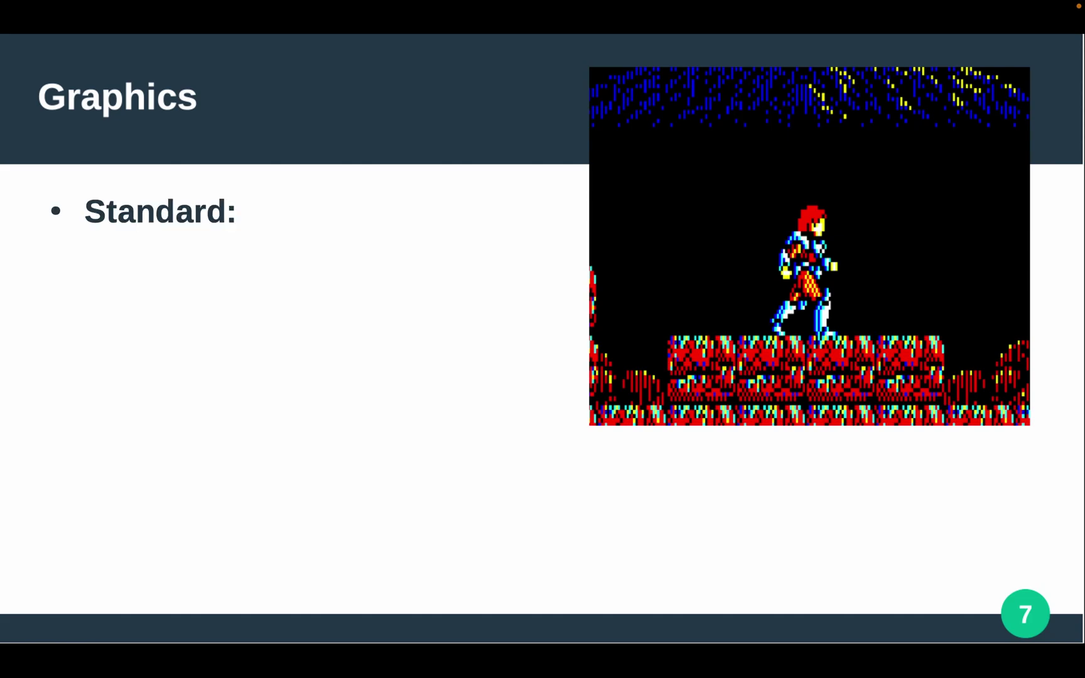
key(Right)
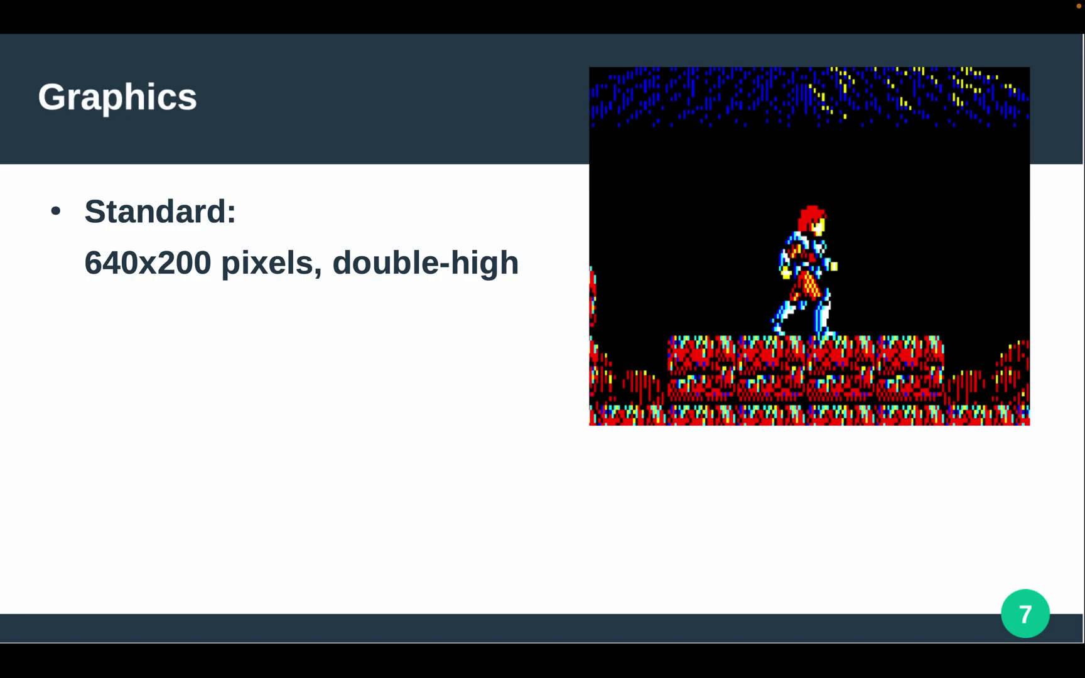
key(Right)
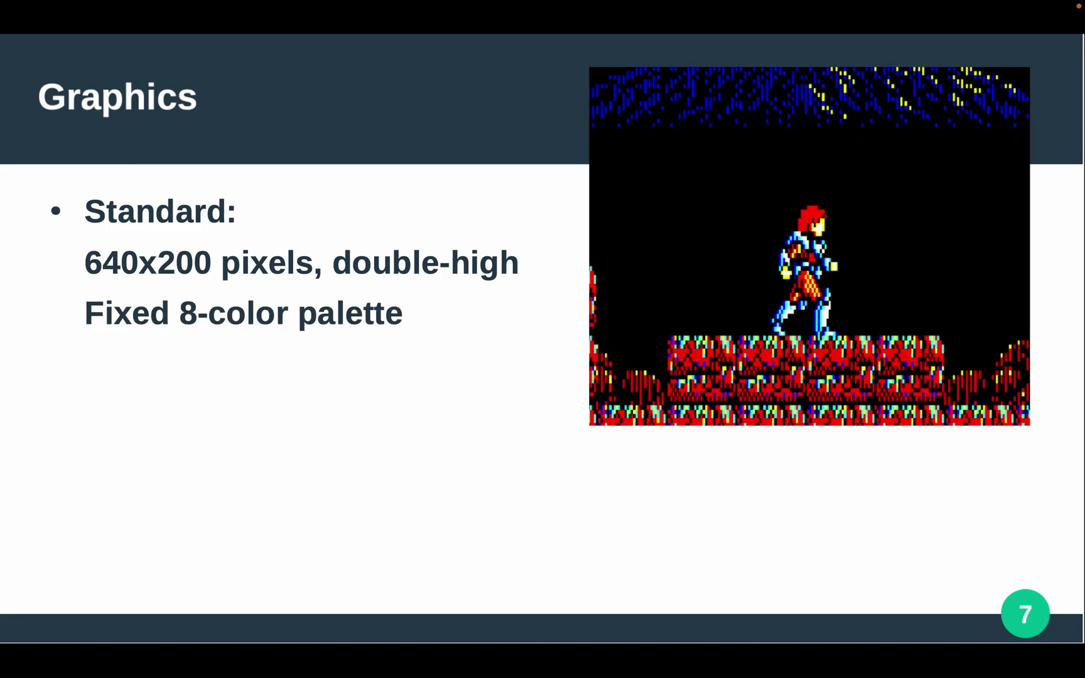
key(Right)
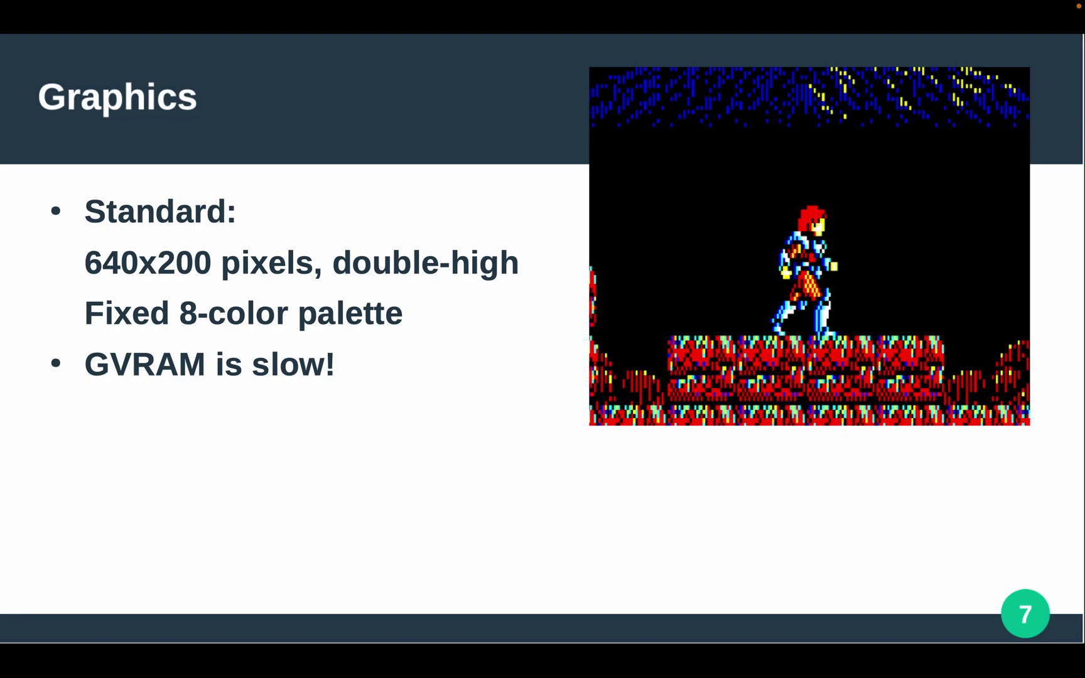
- Reveal the Optional modes heading, then the 640x400 monochrome and Analog RGB mode lines
key(Right)
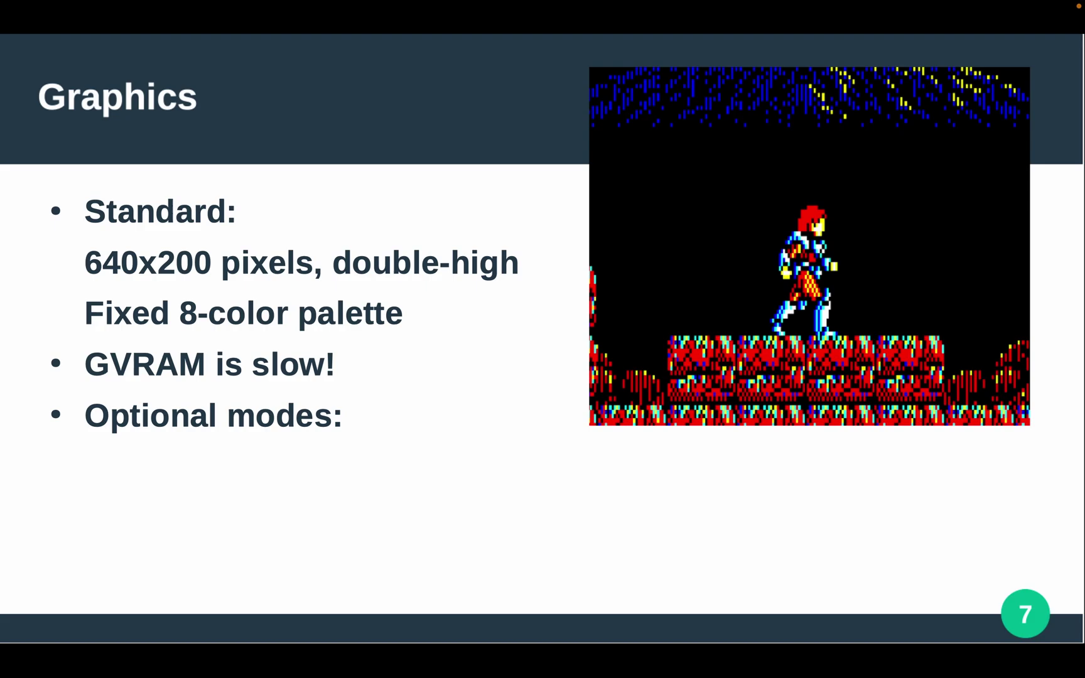
key(Right)
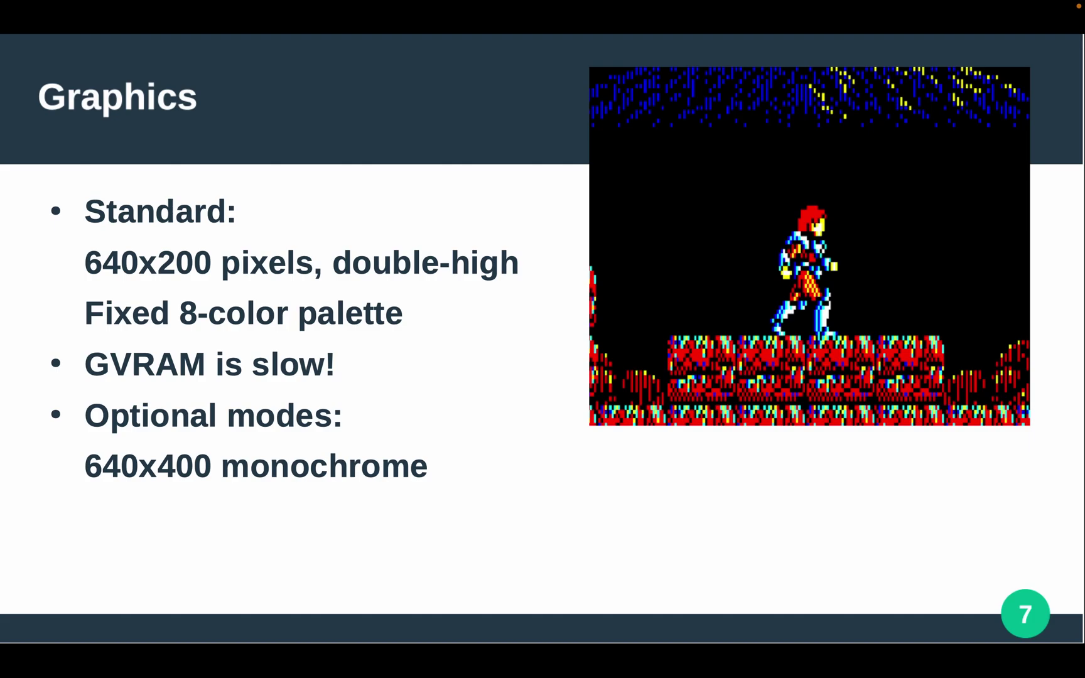
key(Right)
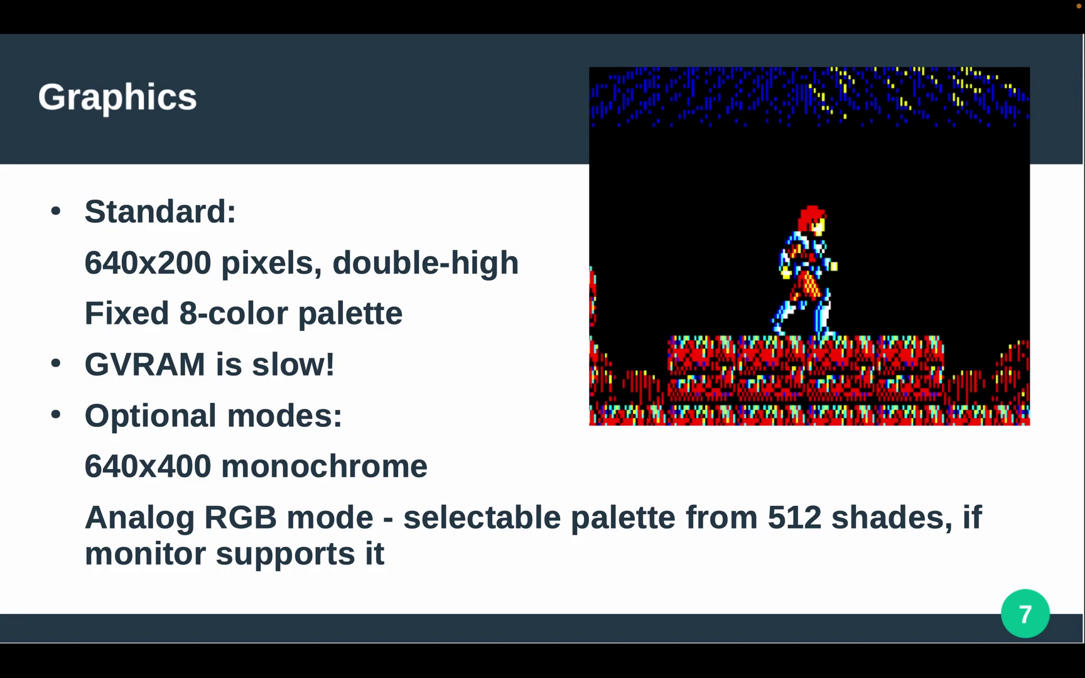
- Go to slide 8, Emulation, and show the Recommended emulators heading and M88x5
key(Right)
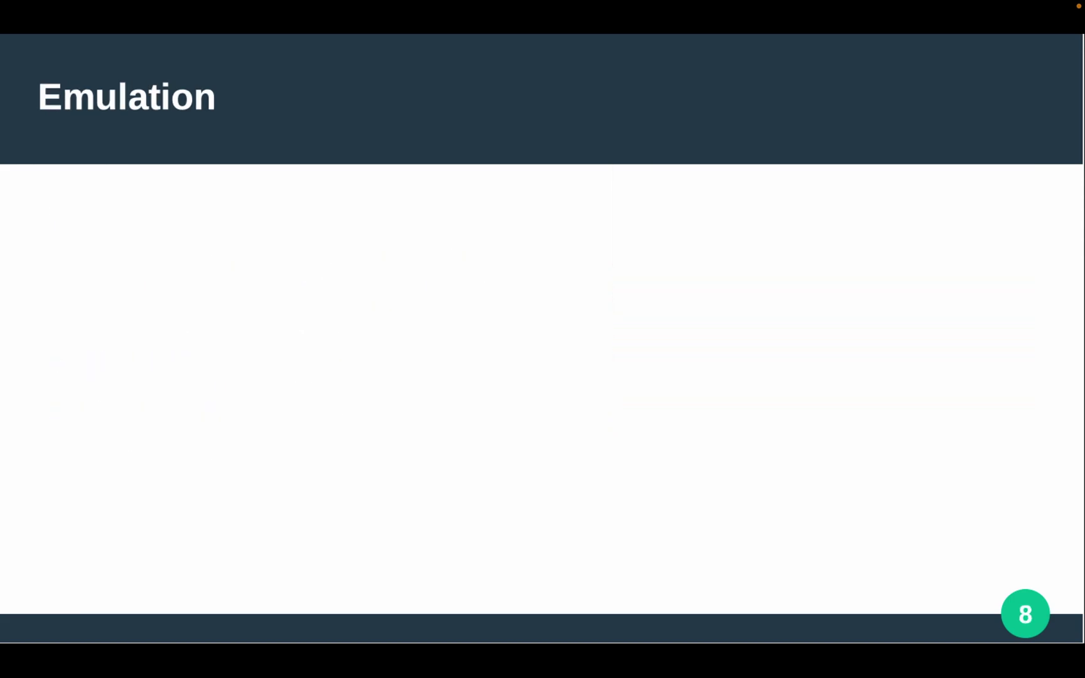
key(Right)
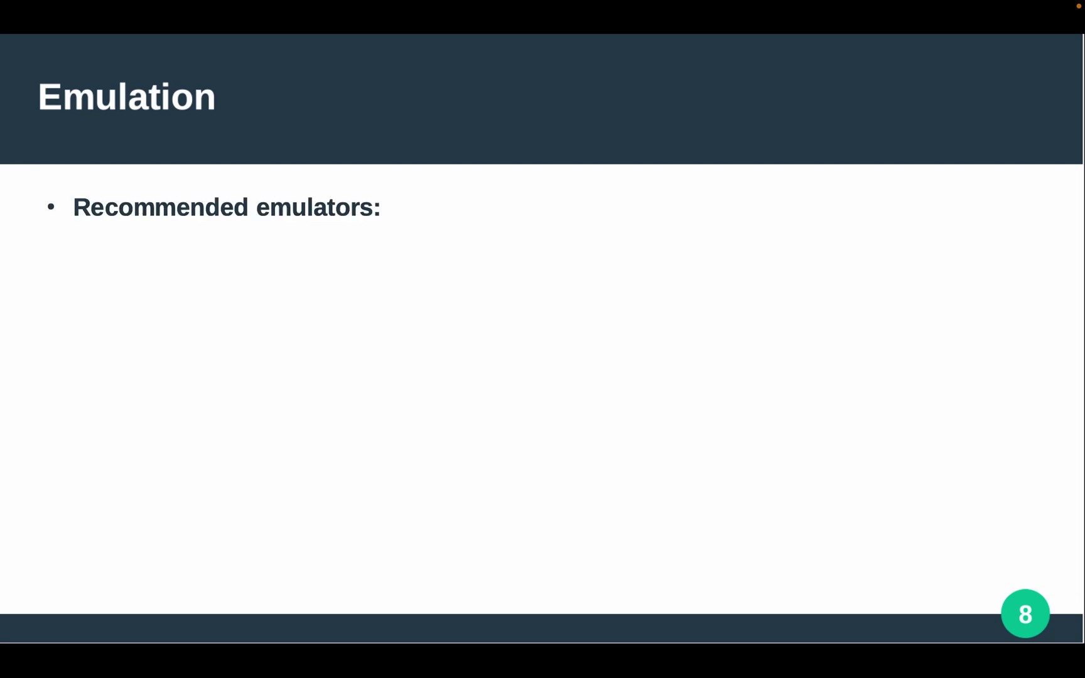
key(Right)
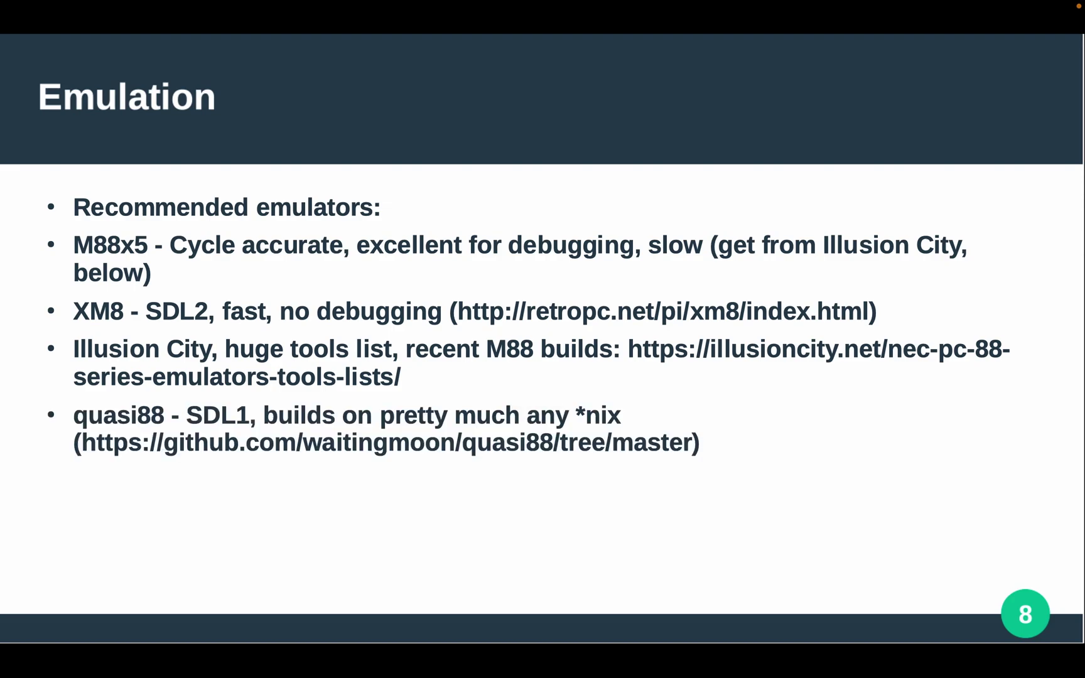
- Reveal the quasi88 SDL1 and SDL2-for-OSx bullets and the -debug tip
key(Right)
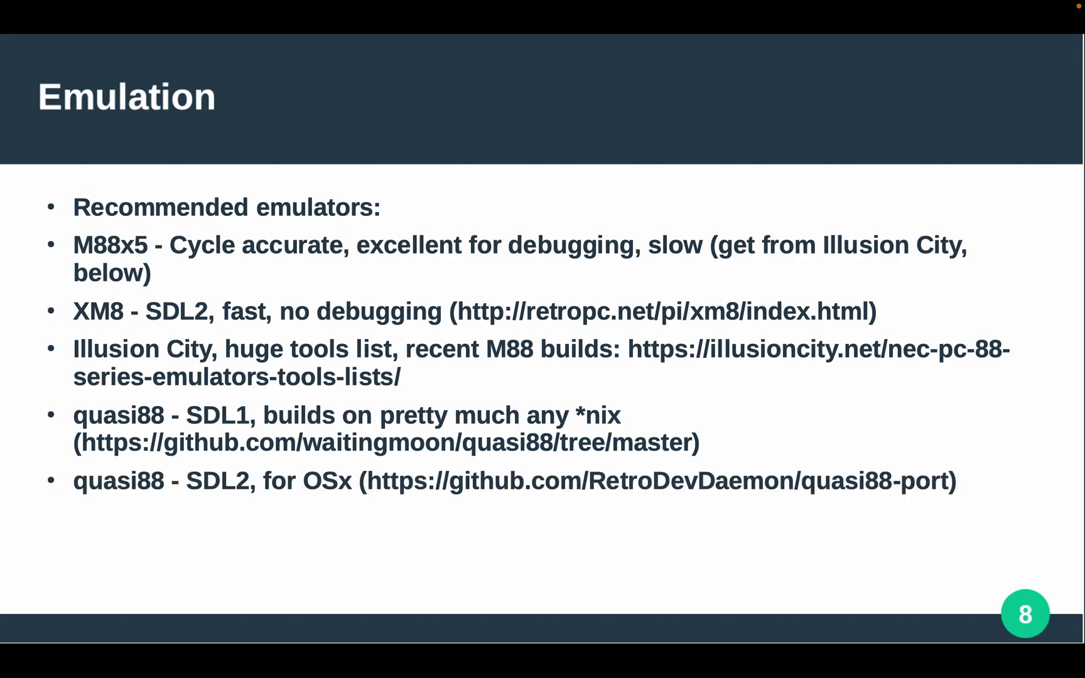
key(Right)
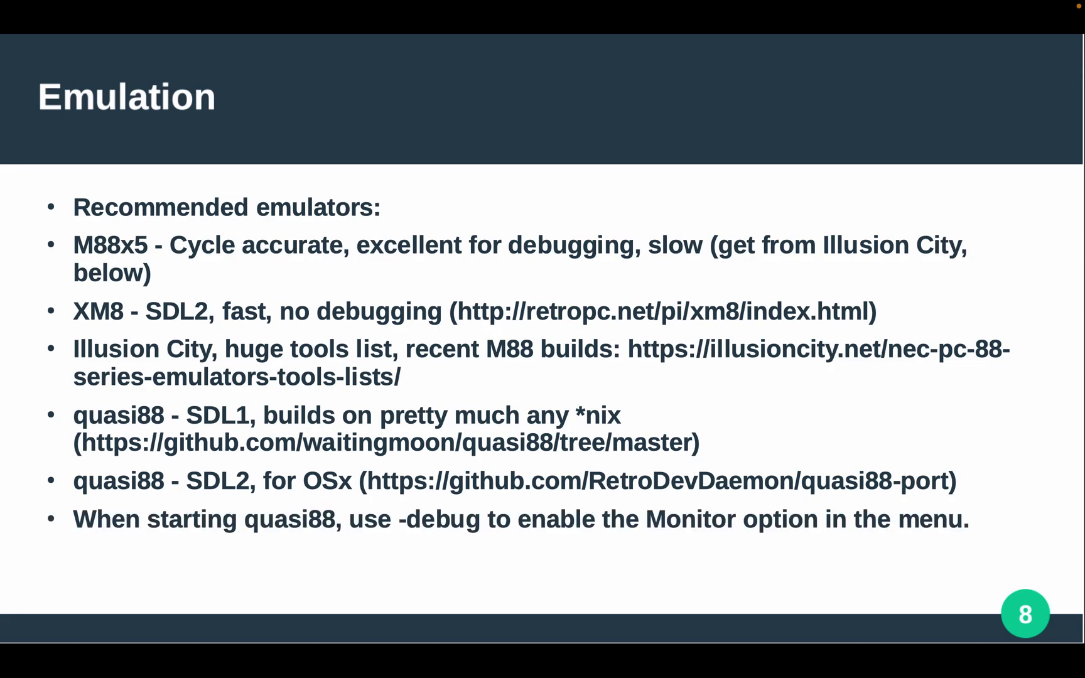
key(Right)
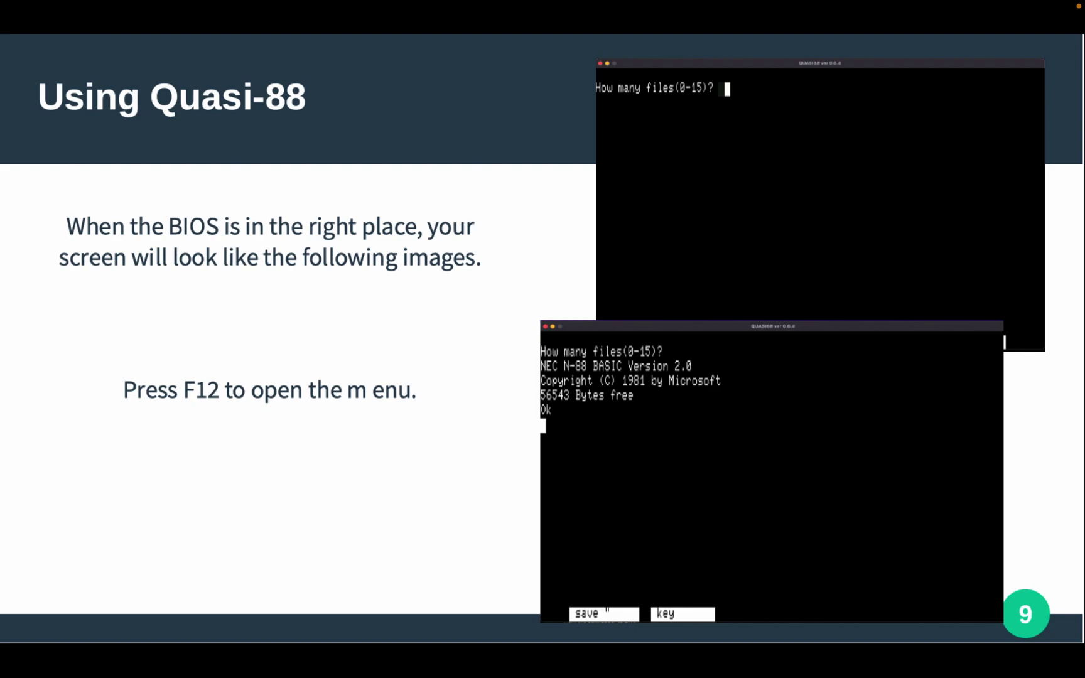
- Advance the slideshow to the Quasi-88 Menus slide
key(Right)
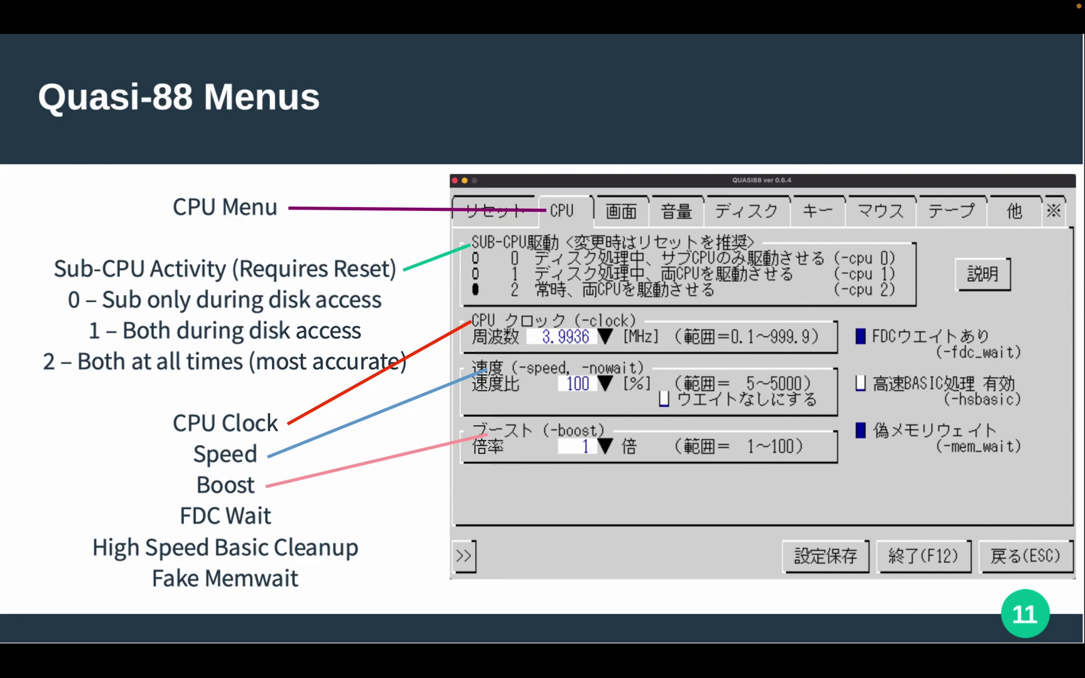
- Link the FDC Wait label to its checkbox in the CPU menu screenshot
key(space)
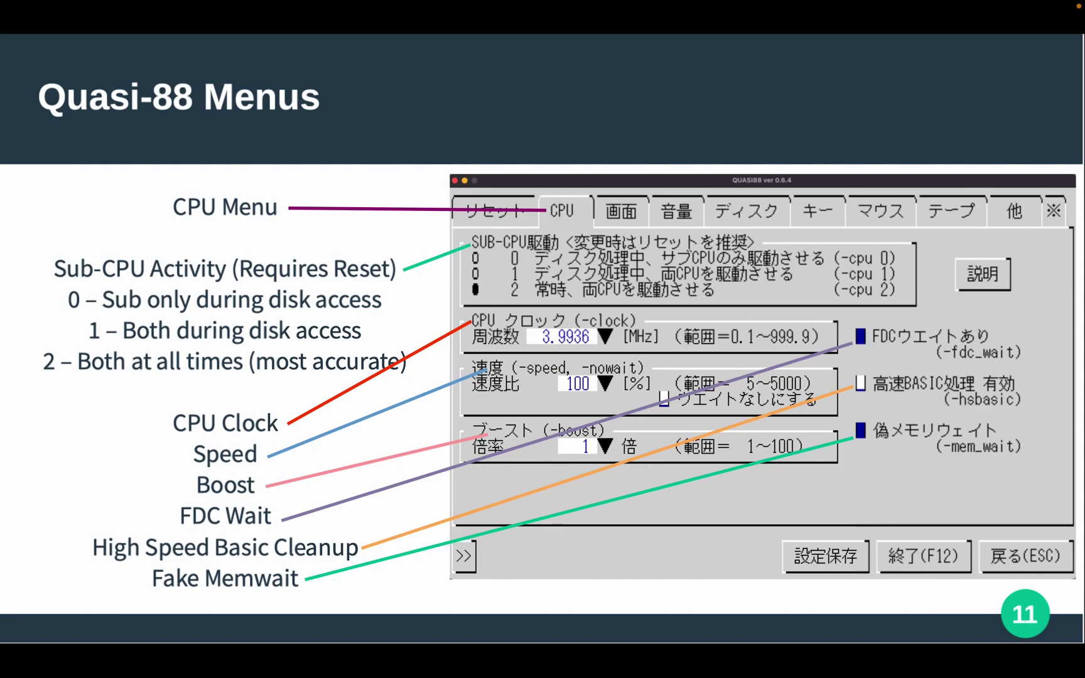
- Go to slide 12 and link Screen Options, Framerate and autoskip, and Screen size
key(Right)
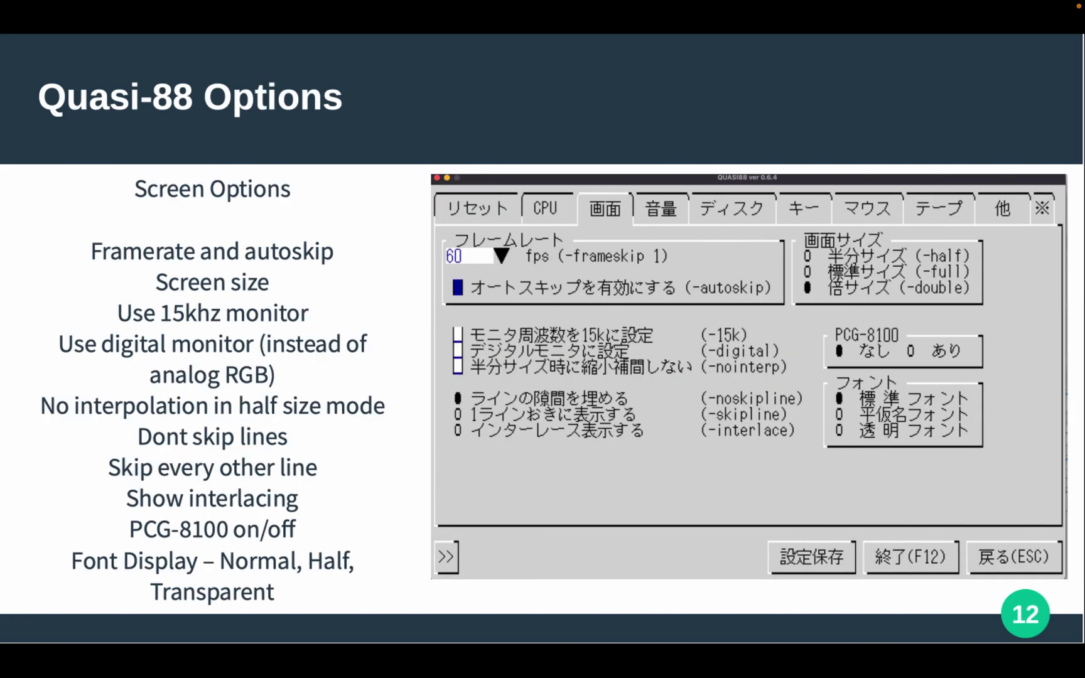
key(Right)
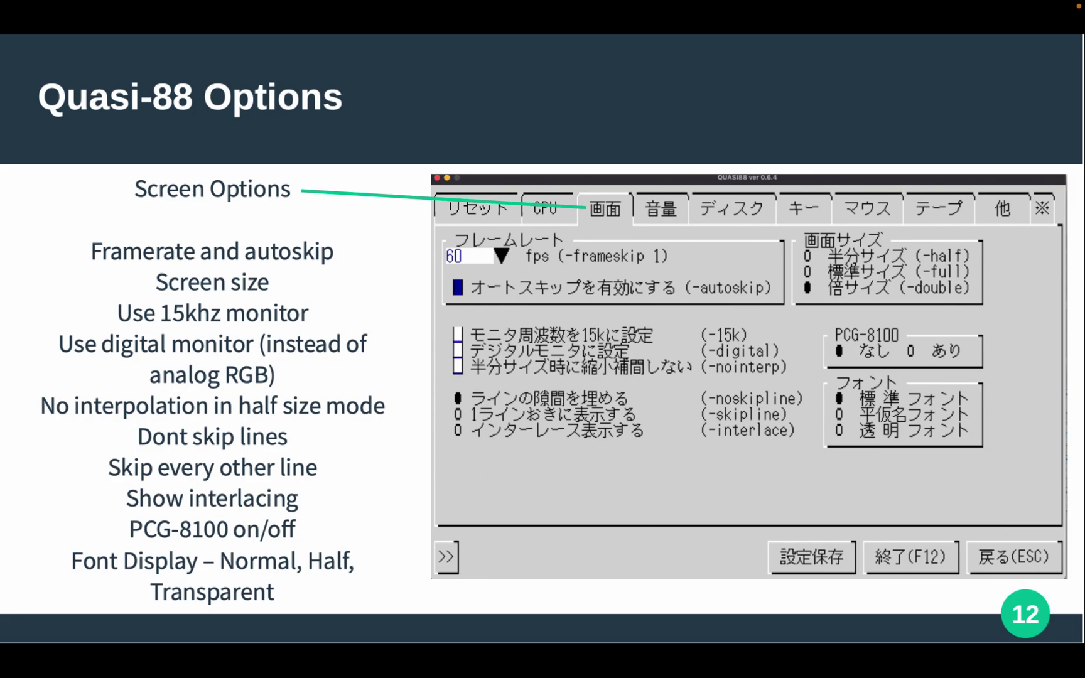
key(Right)
key(Right)
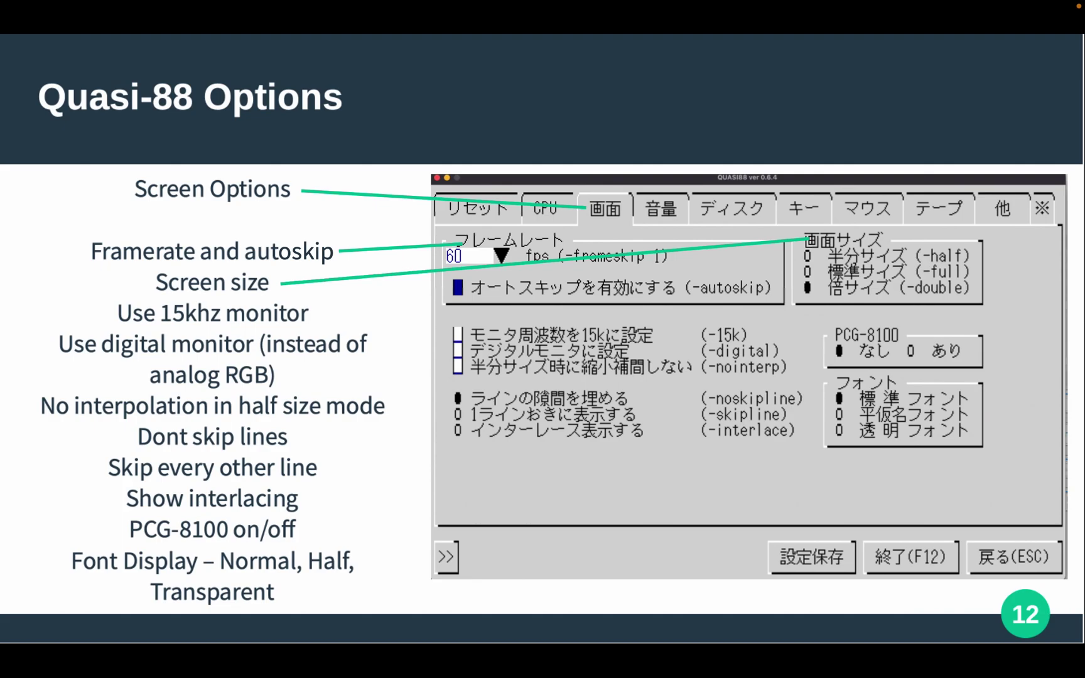
key(Right)
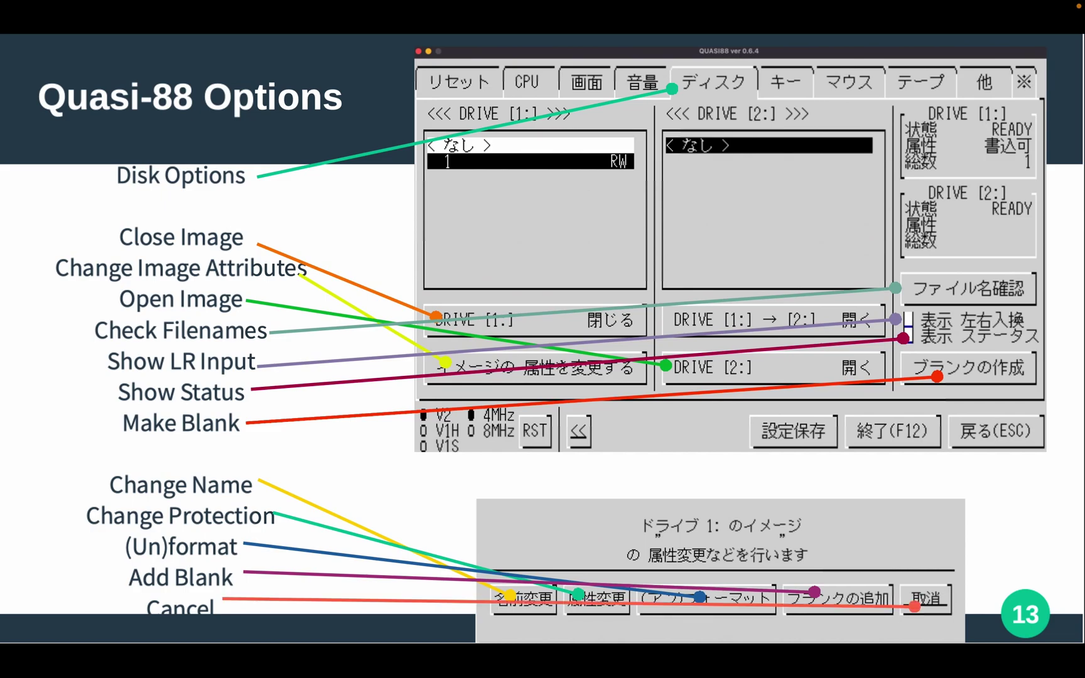
- Advance to slide 14, 'Program it!', with the BASIC hello-world loop
key(Right)
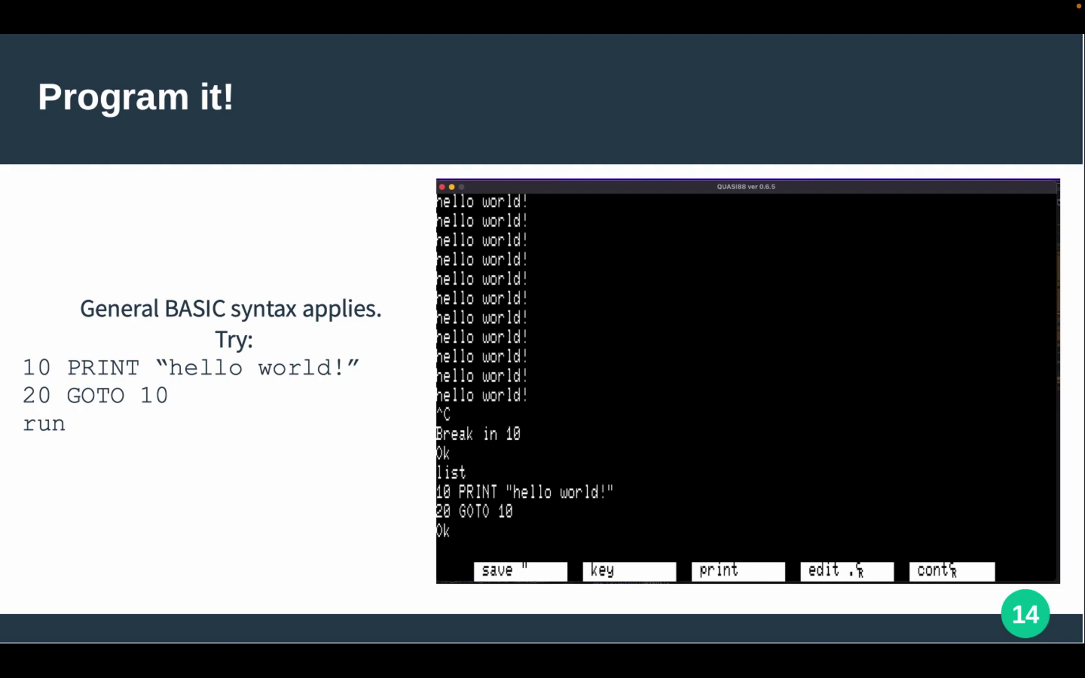
- Advance to slide 15, 'Monitor it!', showing the memory dump from 8000
key(Right)
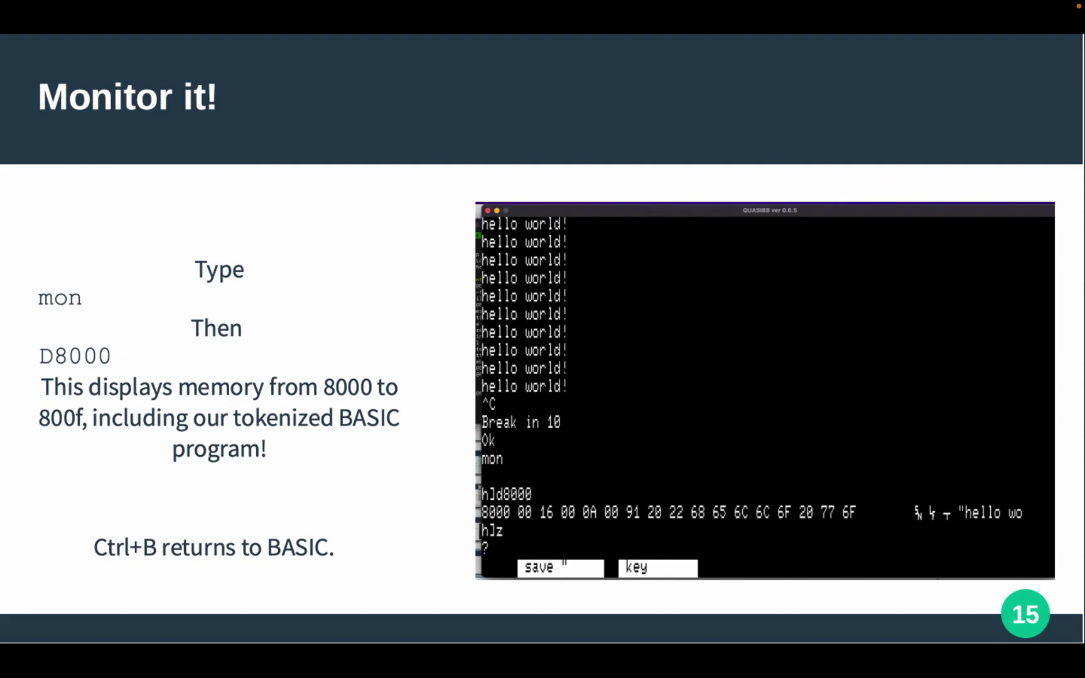